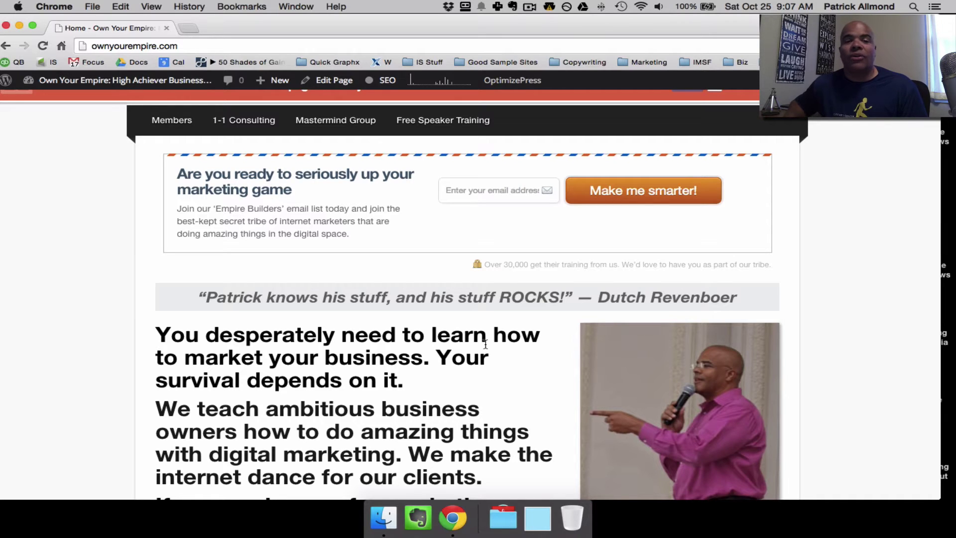
# Go from the live homepage to the WordPress admin Dashboard and reveal the OptimizePress menu.
pyautogui.scroll(2, 87, 348)
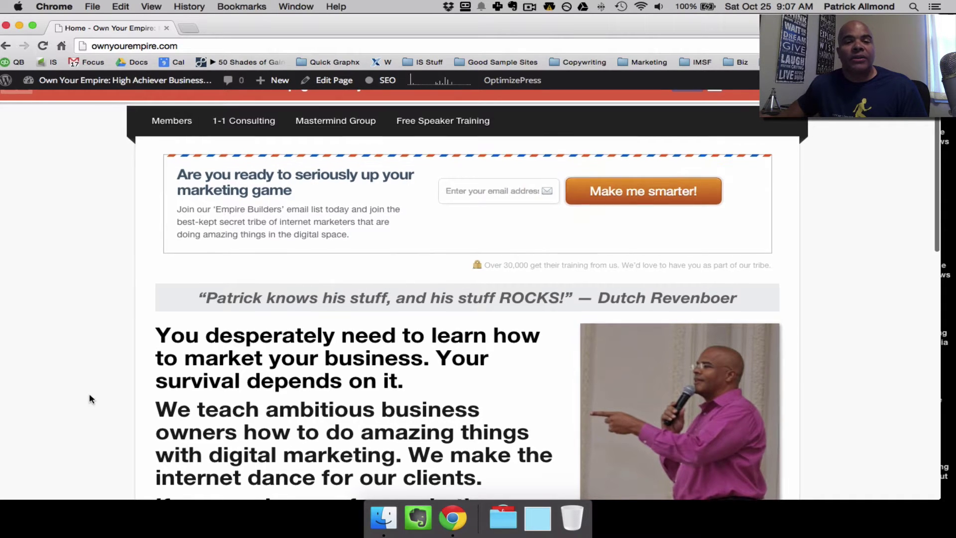
pyautogui.moveTo(80, 82)
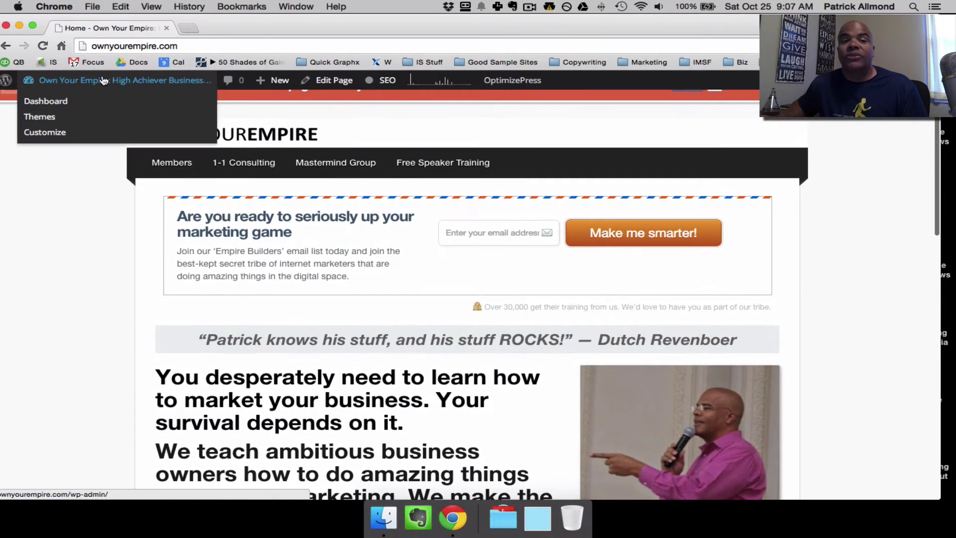
pyautogui.click(50, 102)
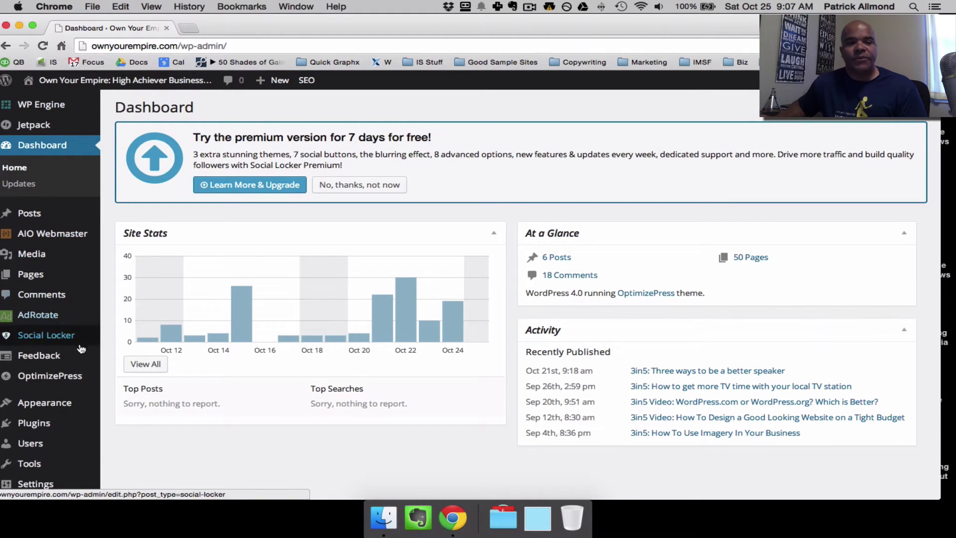
pyautogui.moveTo(80, 376)
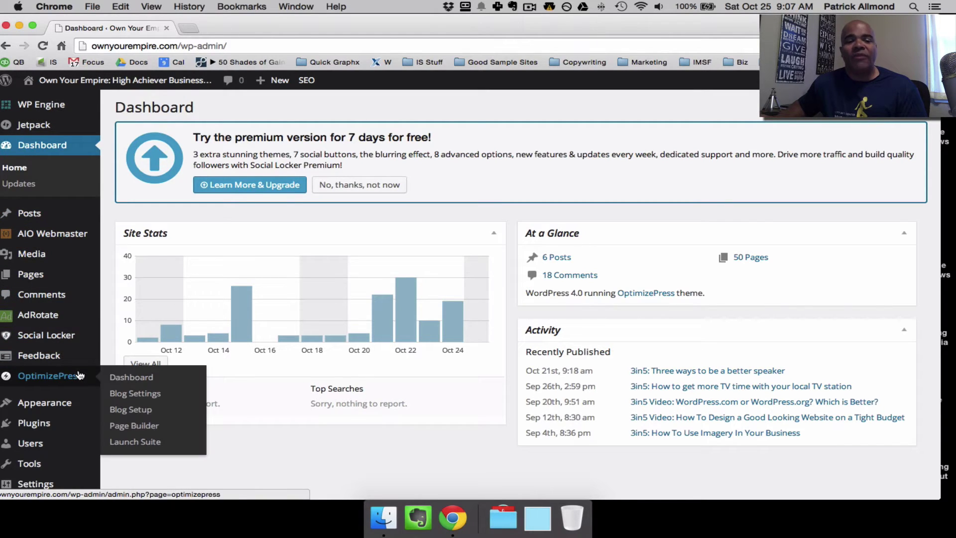
# Start a new PageBuilder page titled with a test name ending 'Test908' and verify its permalink is free.
pyautogui.click(138, 428)
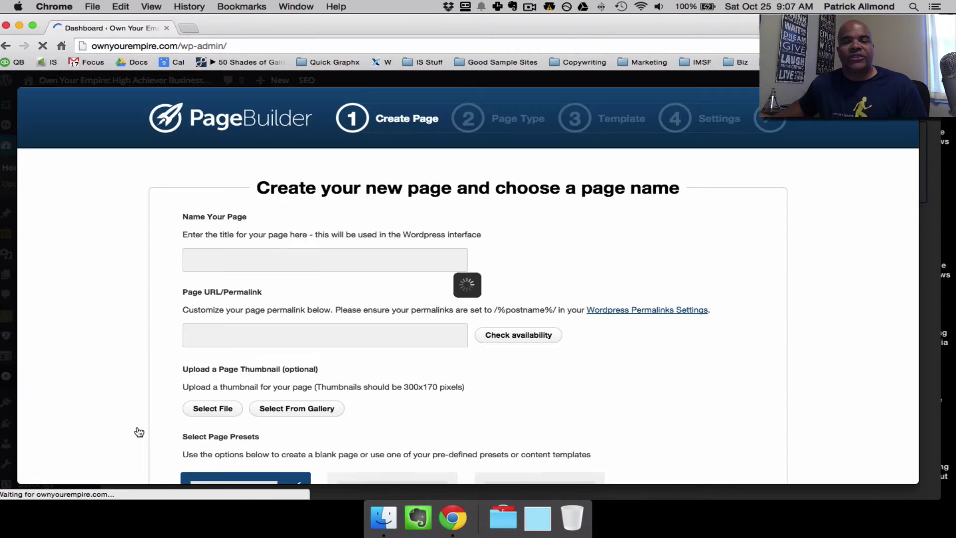
pyautogui.click(371, 261)
pyautogui.write('aaPtrcik')
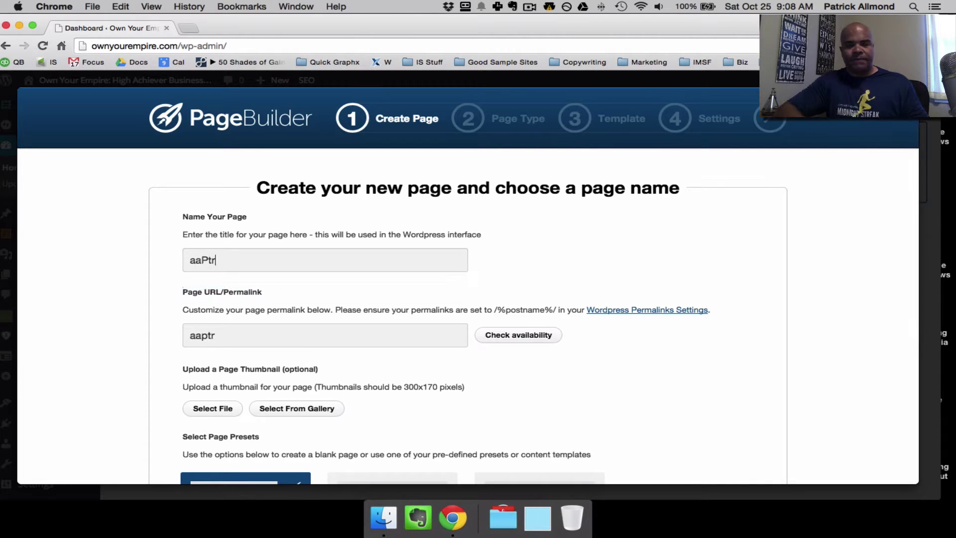
pyautogui.press('BackSpace')
pyautogui.press('BackSpace')
pyautogui.press('BackSpace')
pyautogui.press('BackSpace')
pyautogui.press('BackSpace')
pyautogui.write('a')
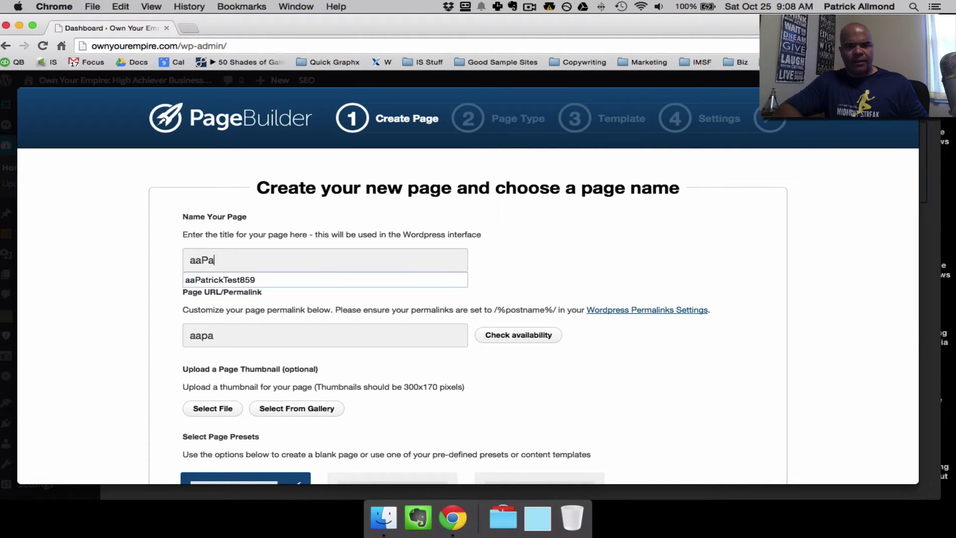
pyautogui.write('trick')
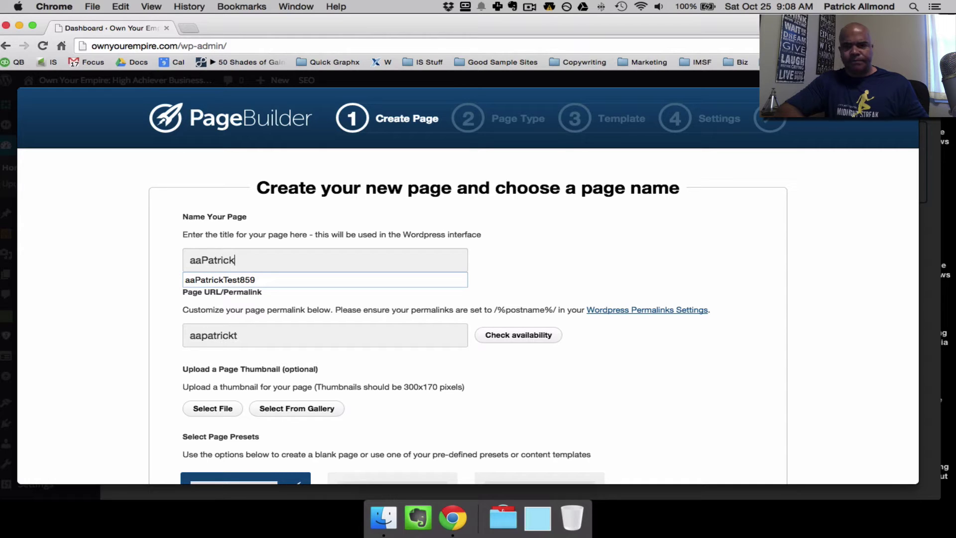
pyautogui.write('Test908')
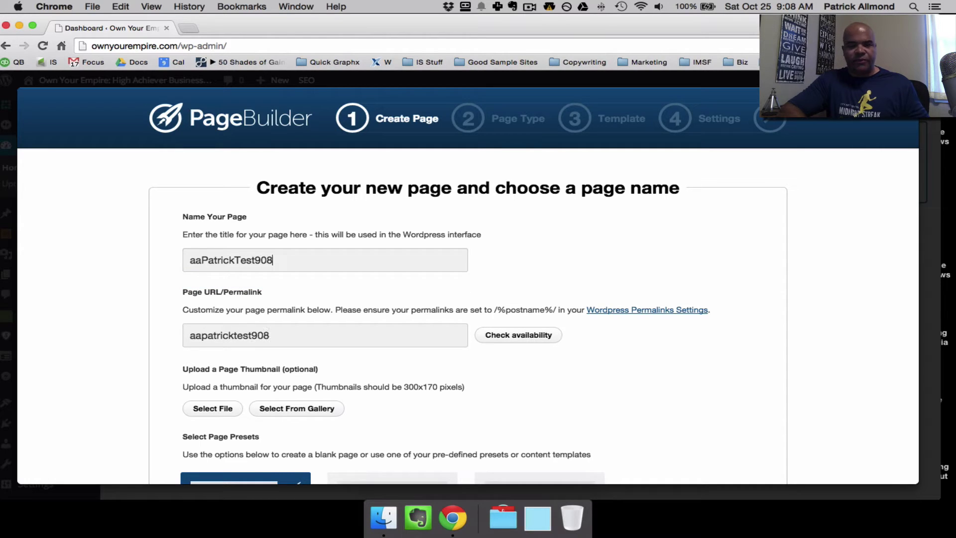
pyautogui.click(515, 340)
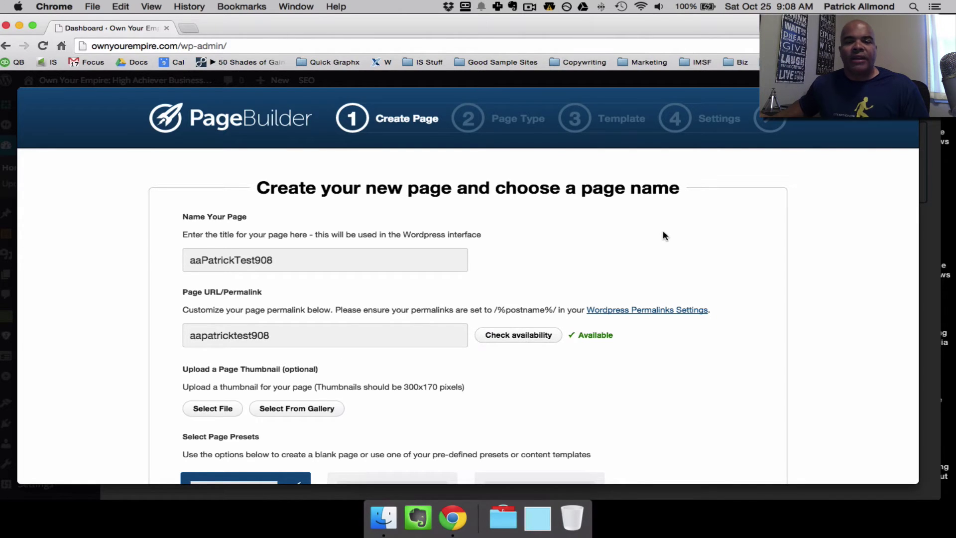
# Pick the Simple Landing Page content template and proceed to Step 2.
pyautogui.scroll(-5, 664, 234)
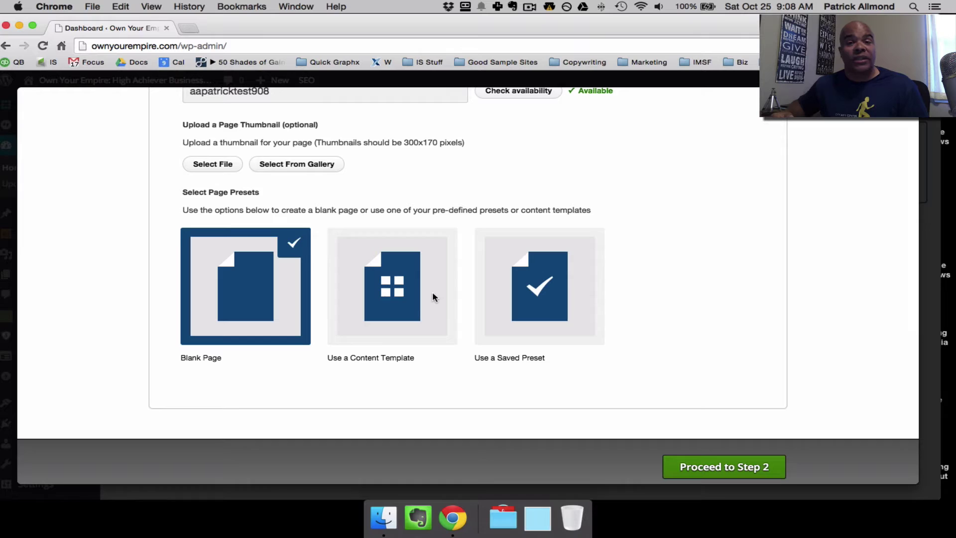
pyautogui.scroll(1, 468, 301)
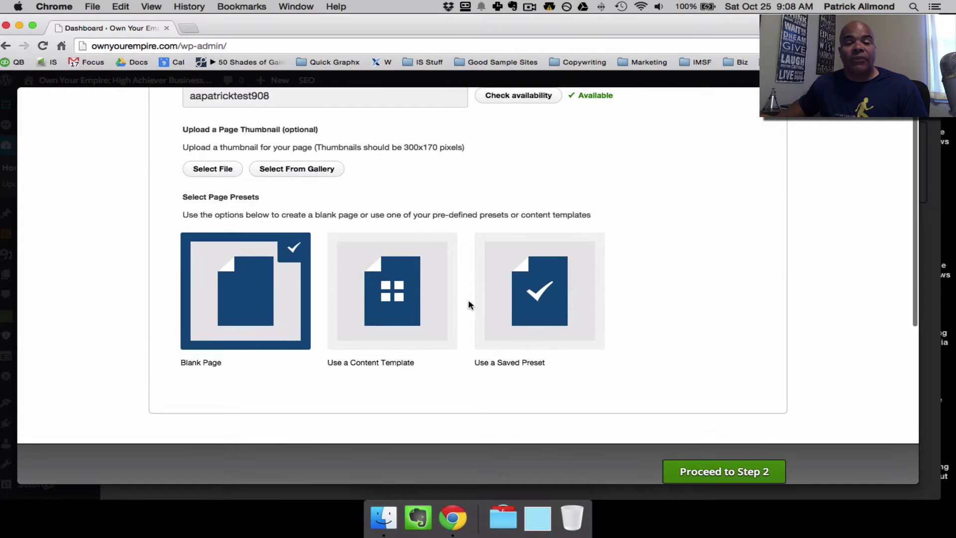
pyautogui.click(416, 295)
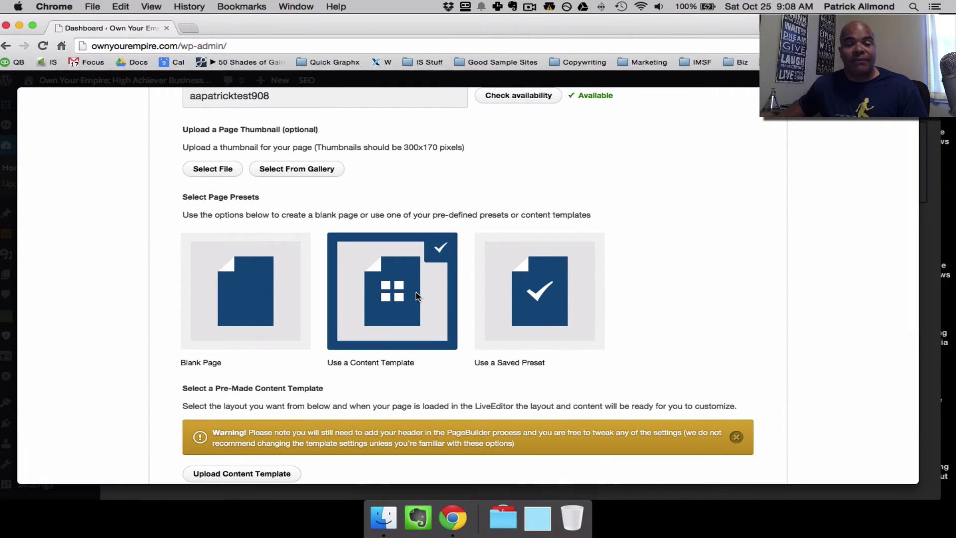
pyautogui.scroll(-8, 416, 294)
pyautogui.scroll(-15, 417, 296)
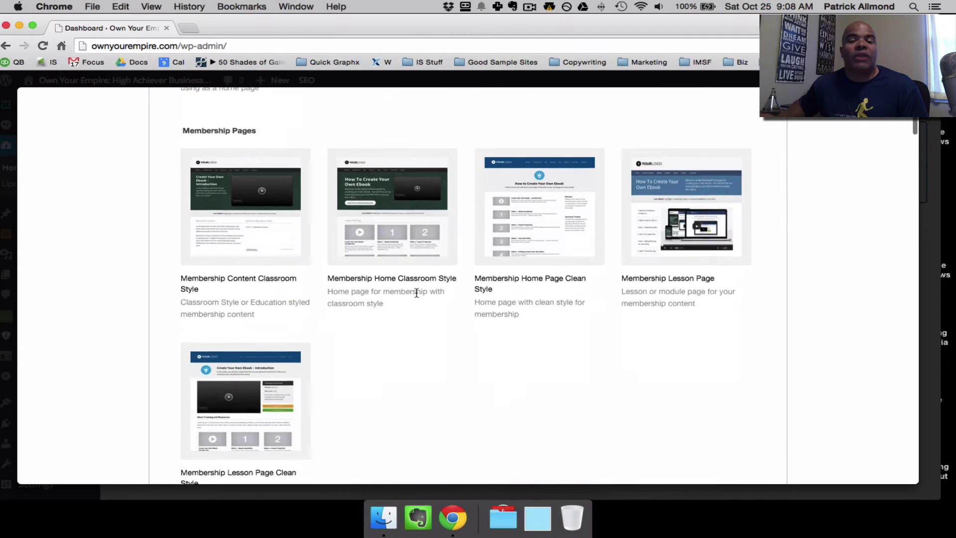
pyautogui.scroll(-10, 416, 296)
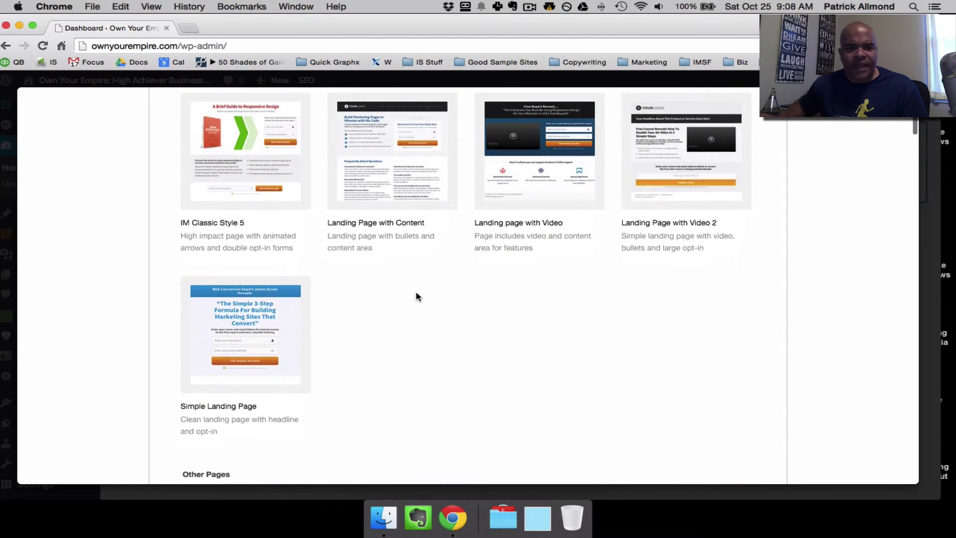
pyautogui.scroll(-2, 273, 303)
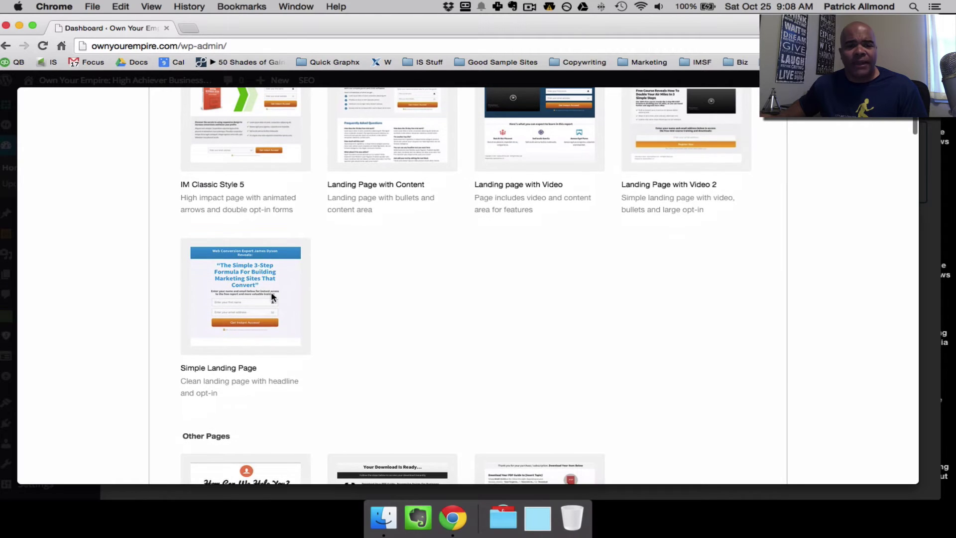
pyautogui.scroll(8, 304, 296)
pyautogui.scroll(12, 305, 297)
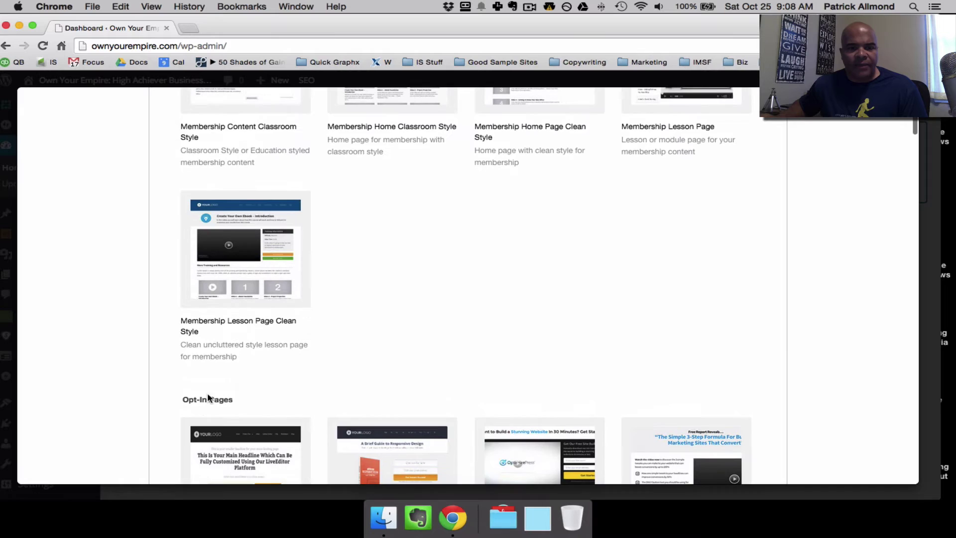
pyautogui.scroll(7, 301, 335)
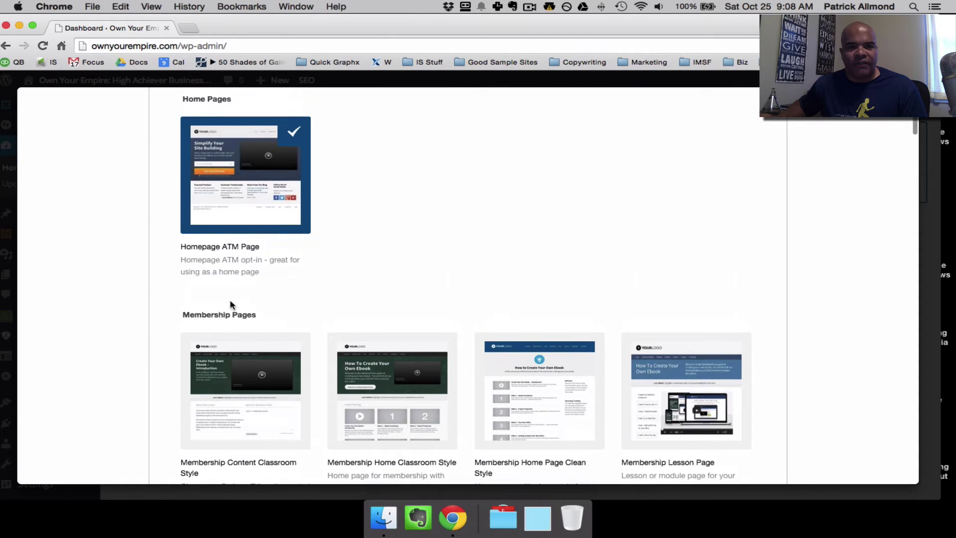
pyautogui.scroll(3, 230, 303)
pyautogui.scroll(-3, 252, 247)
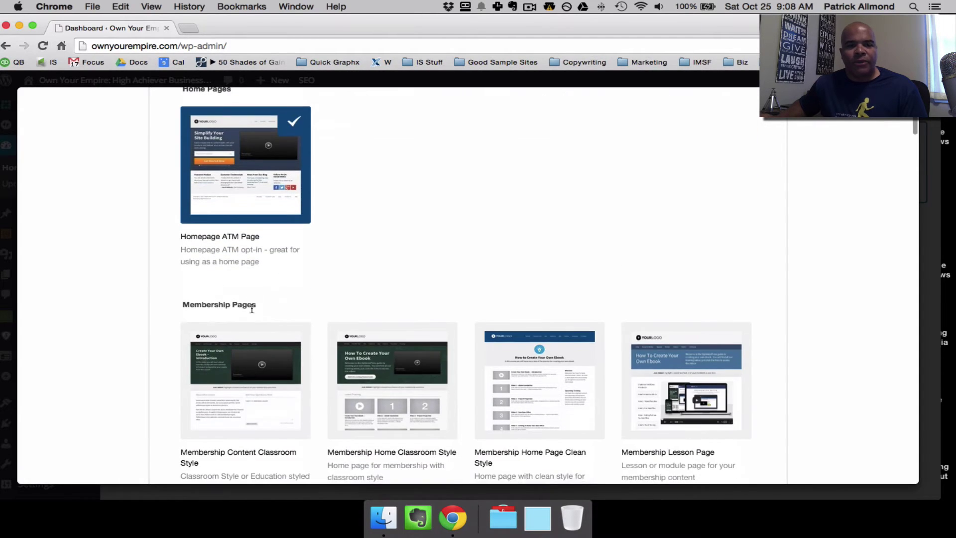
pyautogui.scroll(-4, 301, 334)
pyautogui.scroll(-3, 293, 323)
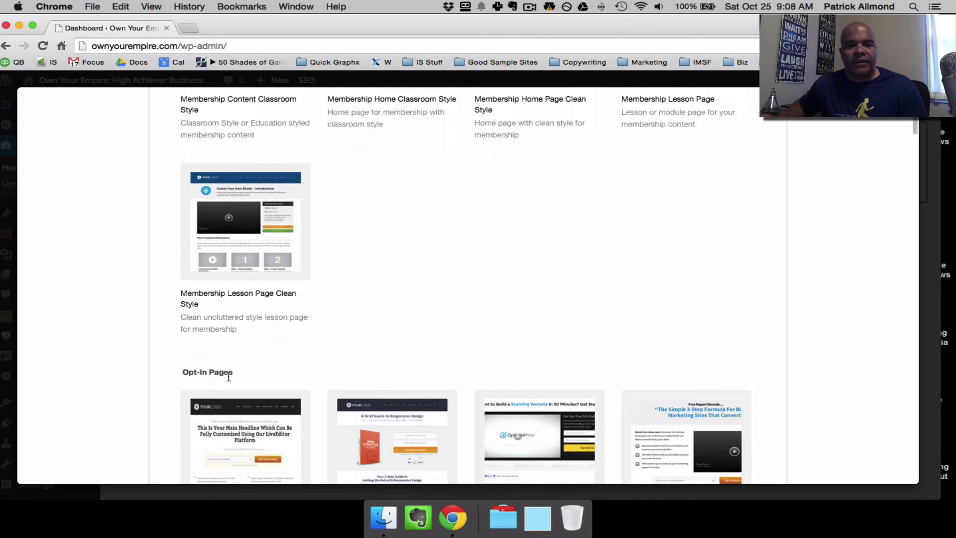
pyautogui.scroll(-7, 378, 371)
pyautogui.scroll(-10, 378, 367)
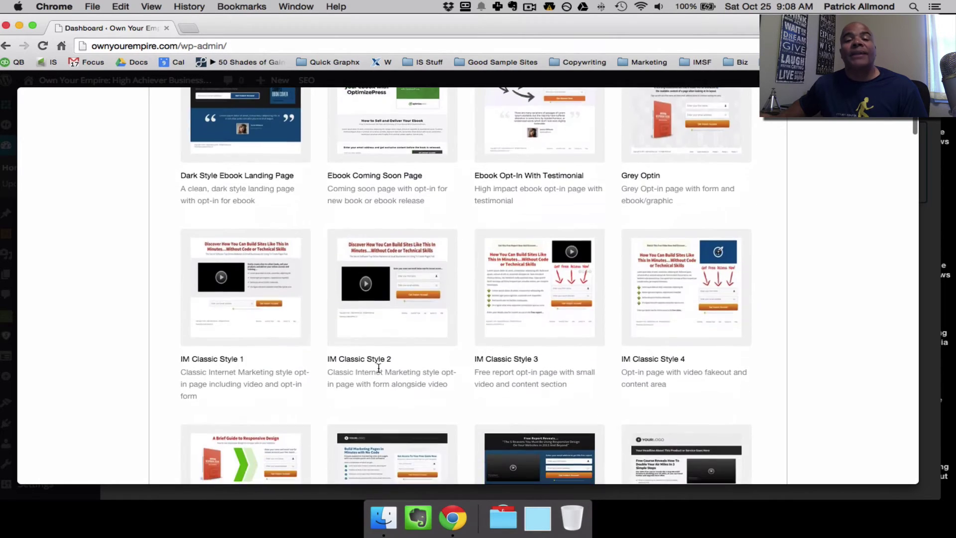
pyautogui.click(239, 343)
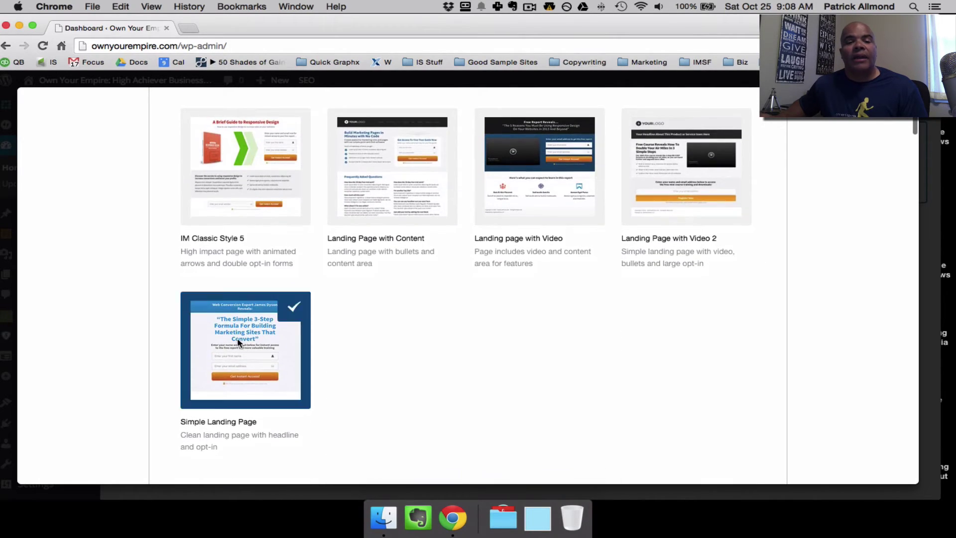
pyautogui.scroll(-15, 238, 342)
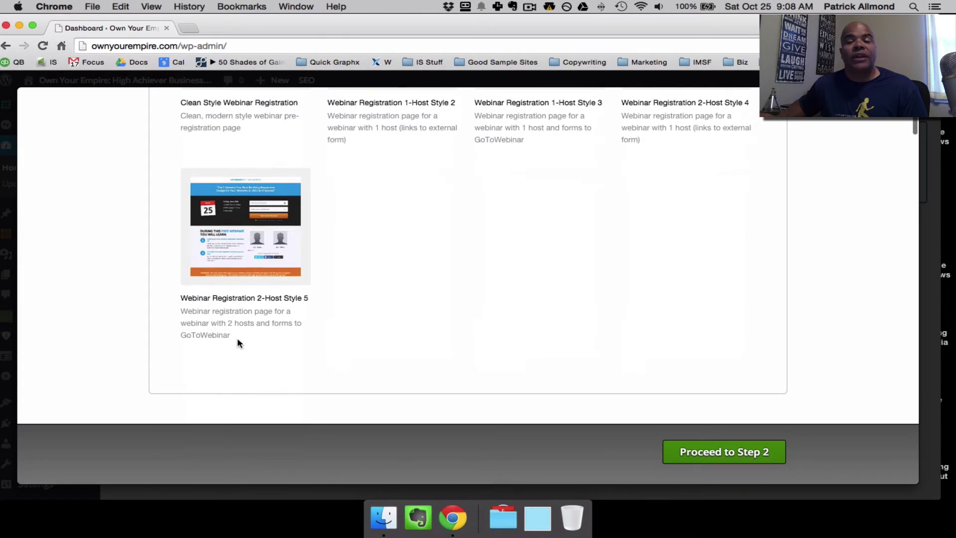
pyautogui.click(738, 450)
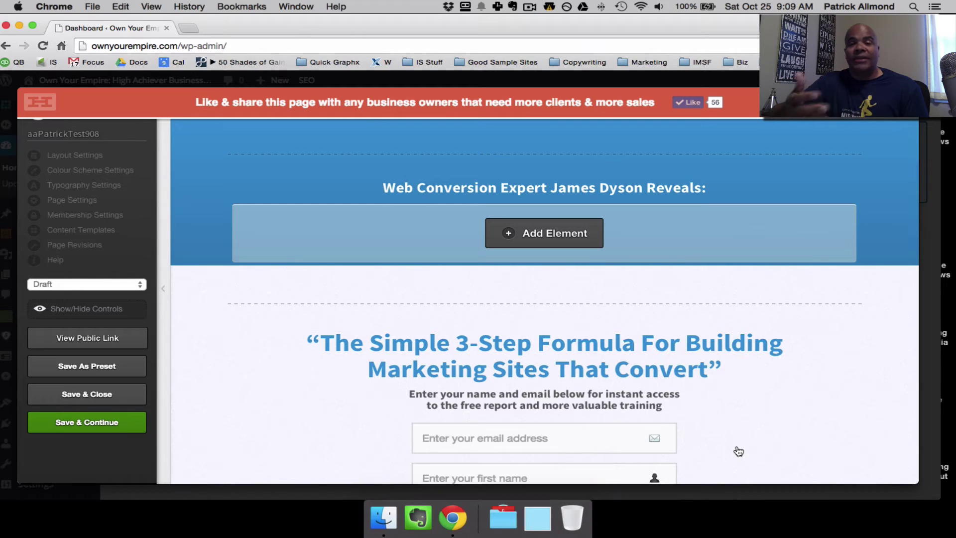
# Let the LiveEditor load the page with the Simple Landing Page template's '3-Step Formula' content.
pyautogui.moveTo(809, 300)
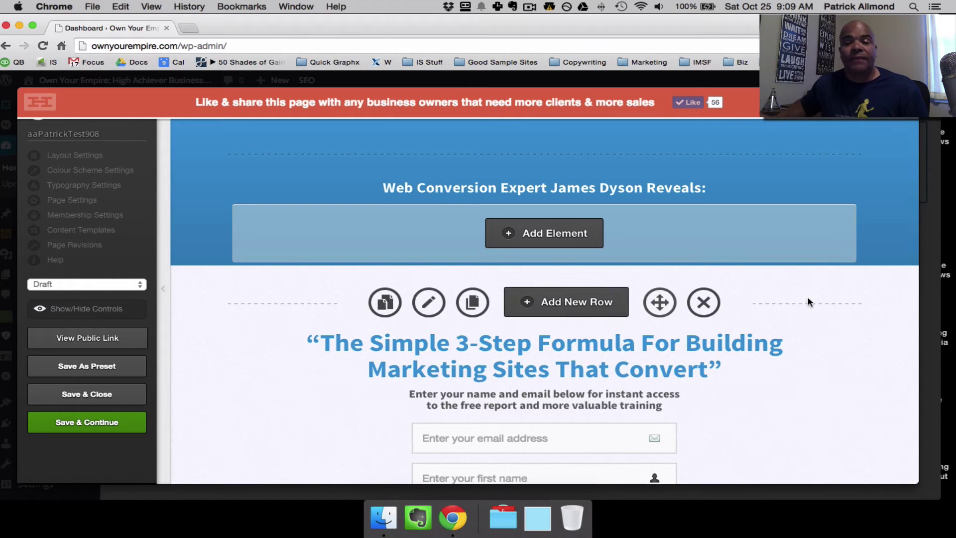
# Delete the headline-and-signup-form row and then the blue headline row, confirming each removal.
pyautogui.click(703, 304)
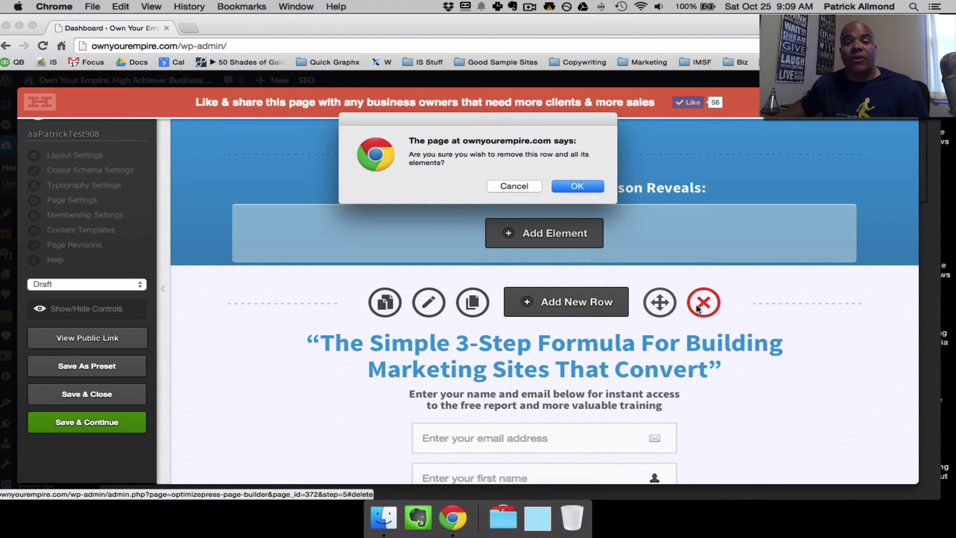
pyautogui.click(590, 188)
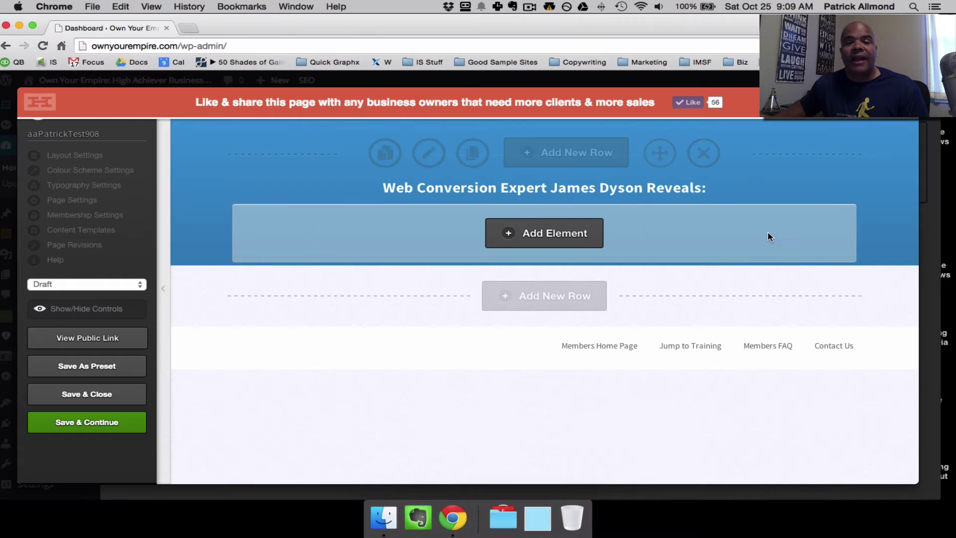
pyautogui.click(703, 153)
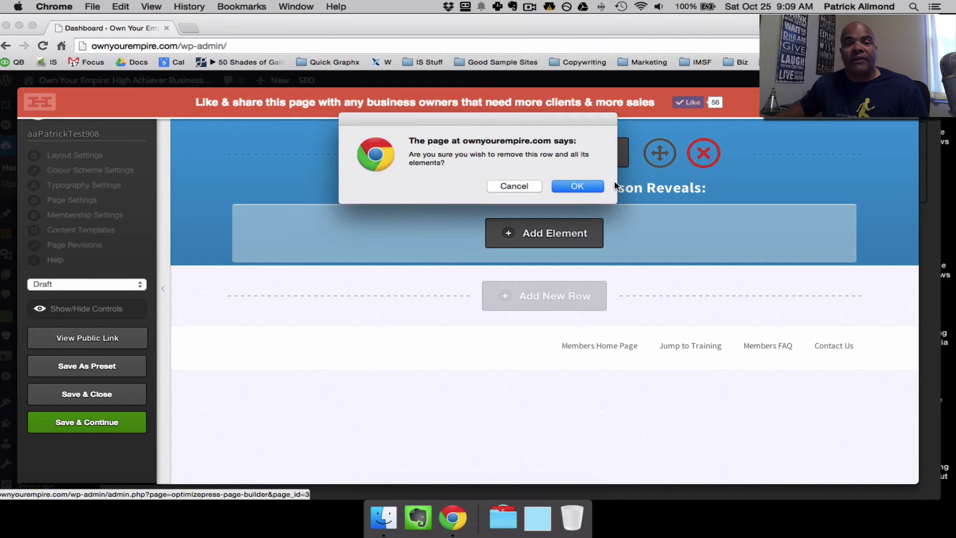
pyautogui.click(583, 186)
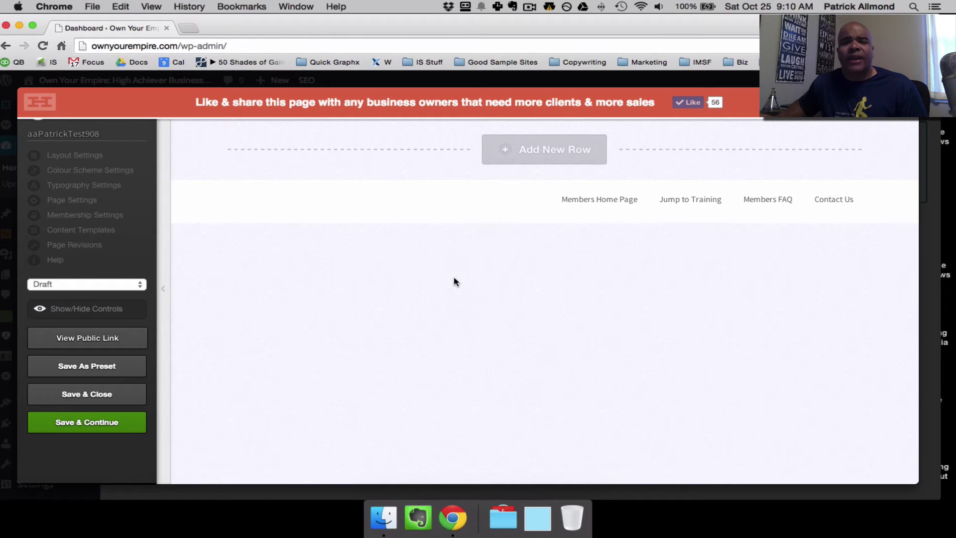
# Turn Footer Area OFF in Layout Settings, update, and reload the page.
pyautogui.click(78, 157)
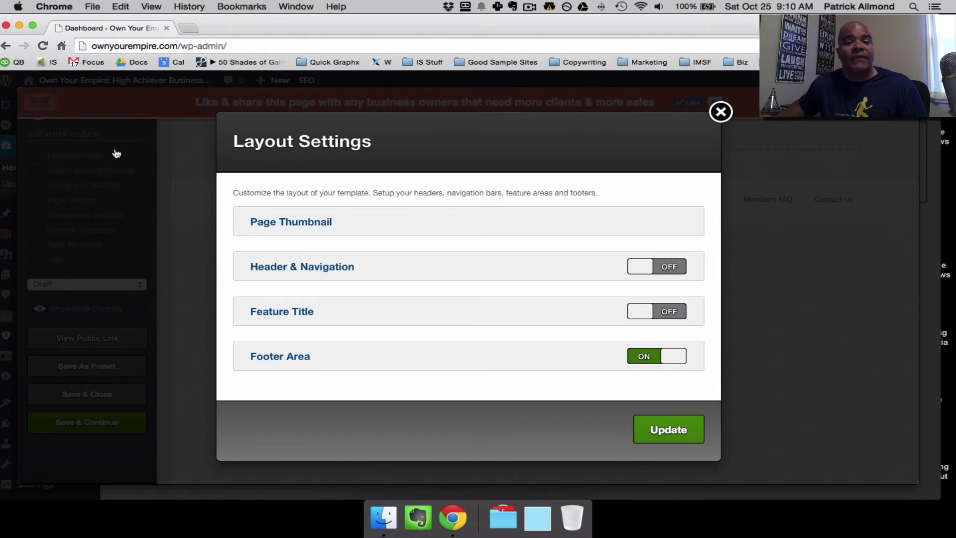
pyautogui.click(656, 362)
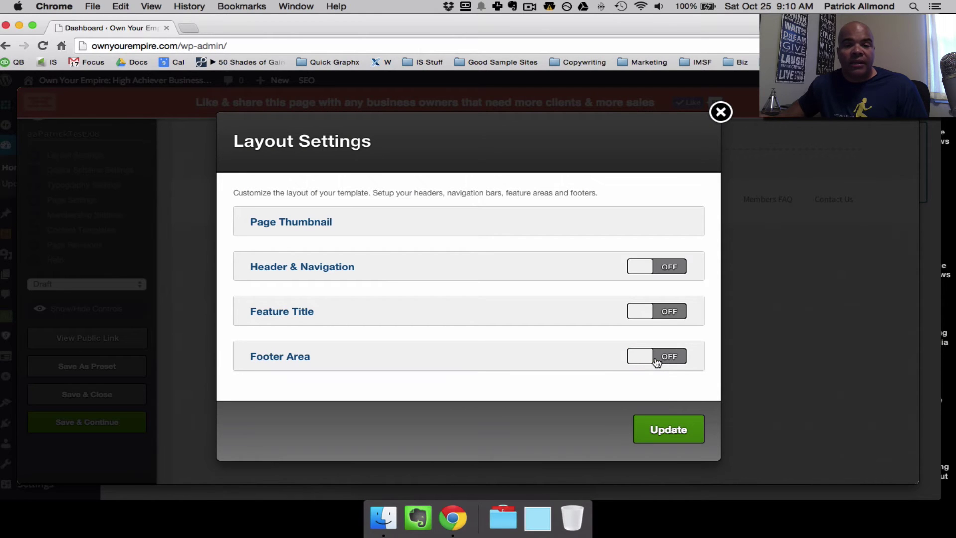
pyautogui.click(674, 433)
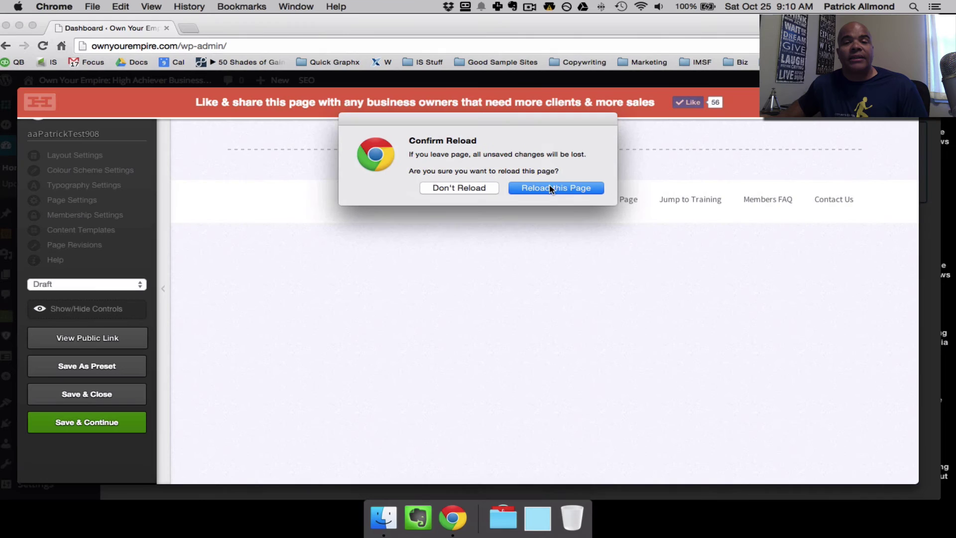
pyautogui.click(532, 188)
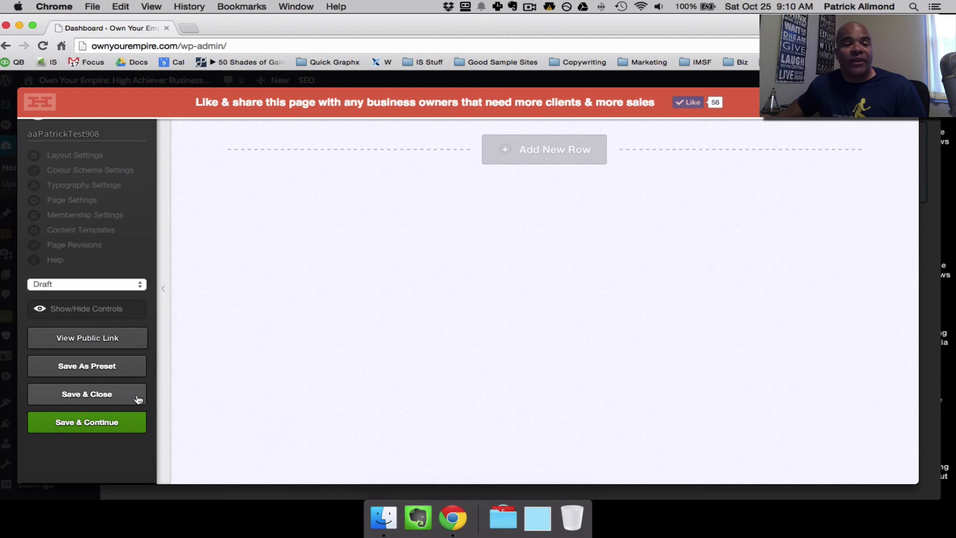
# Save the empty layout as a new preset named with the user's name plus 'Super Awesome Blank Page Template'.
pyautogui.click(96, 367)
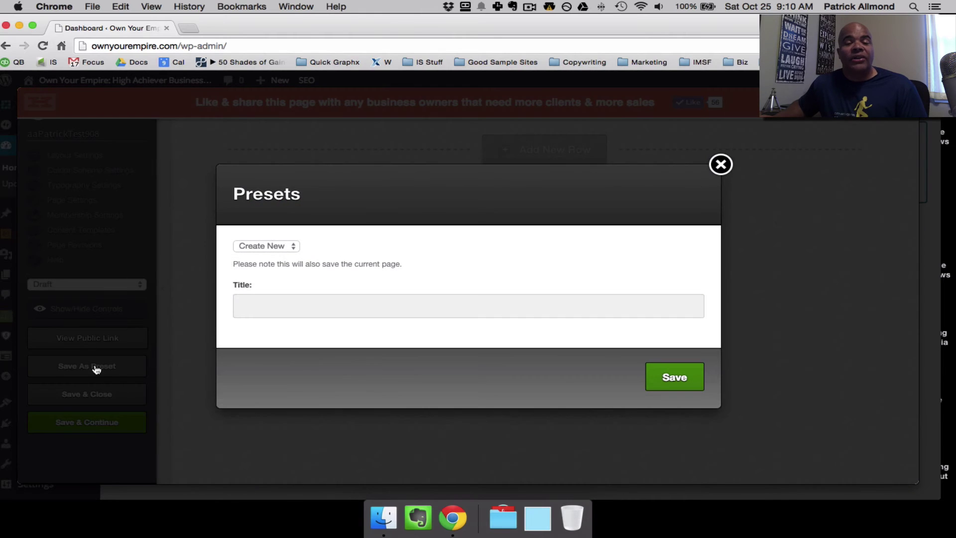
pyautogui.click(392, 313)
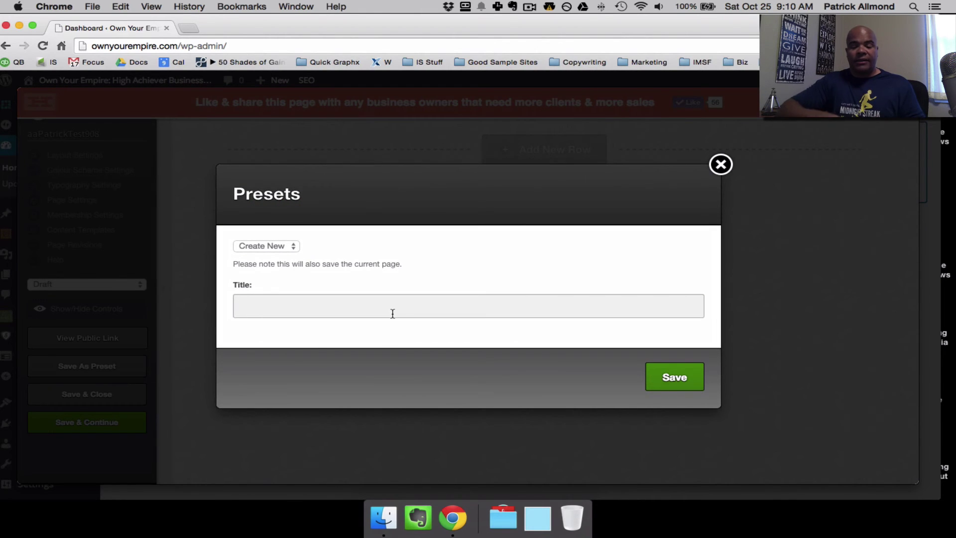
pyautogui.write('Patrick')
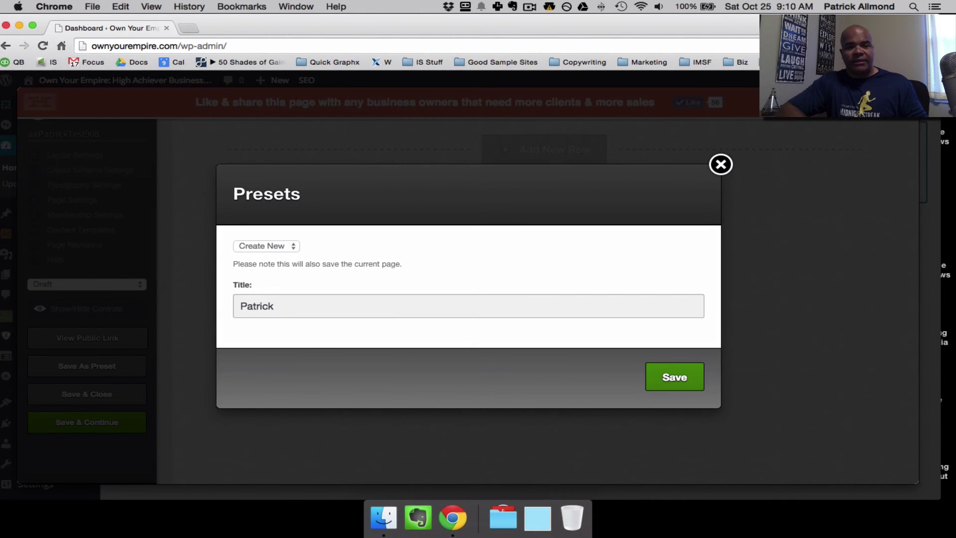
pyautogui.write("'s sSupe")
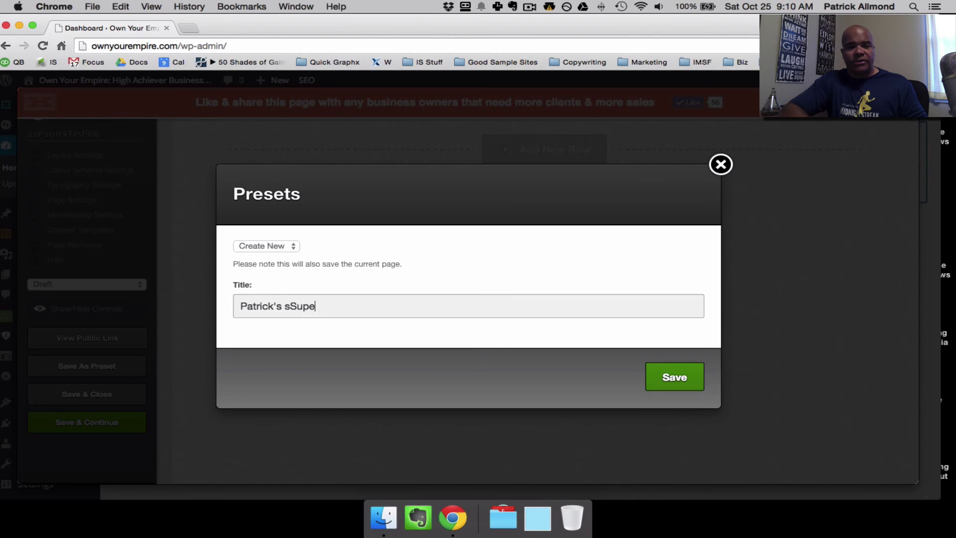
pyautogui.press('BackSpace')
pyautogui.press('BackSpace')
pyautogui.press('BackSpace')
pyautogui.press('BackSpace')
pyautogui.press('BackSpace')
pyautogui.press('BackSpace')
pyautogui.write('Super Aw')
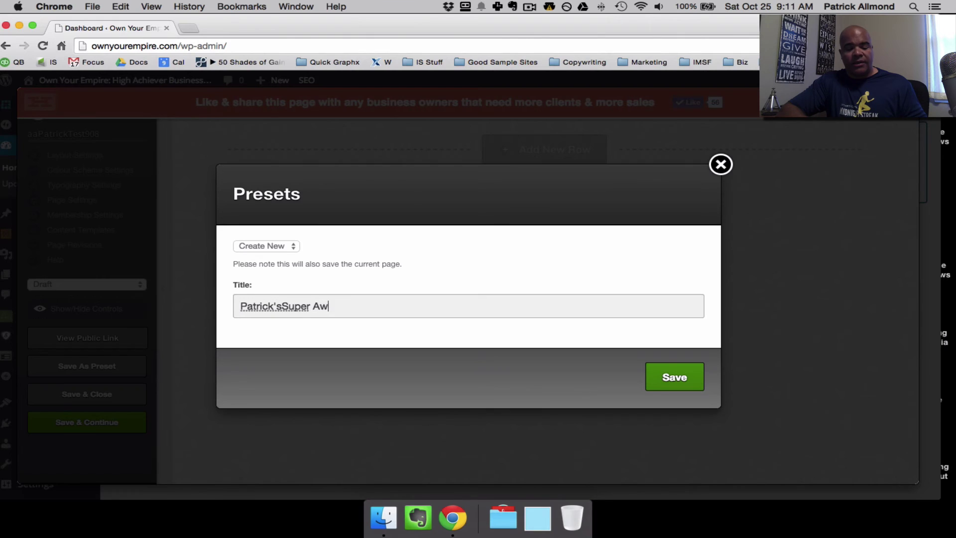
pyautogui.write('esome Bl')
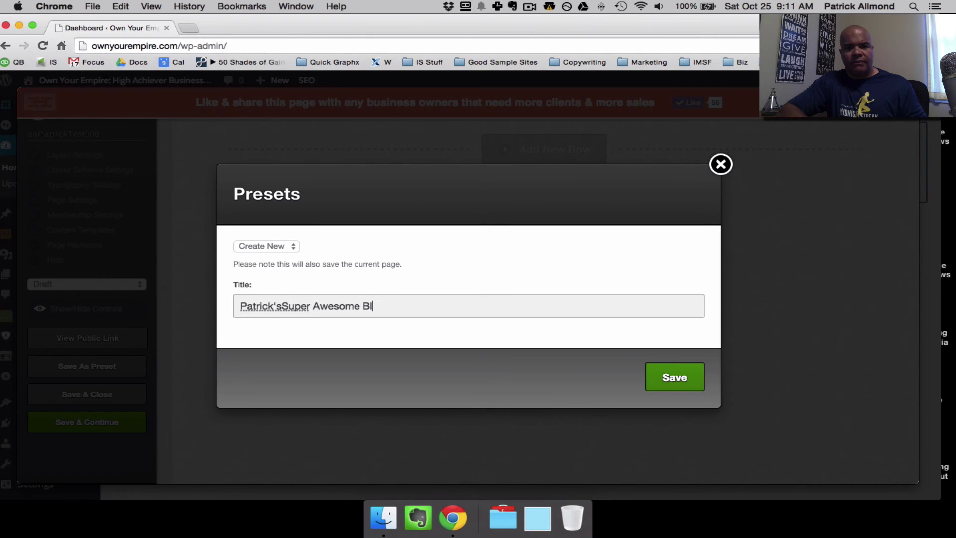
pyautogui.write('ank Page Tem')
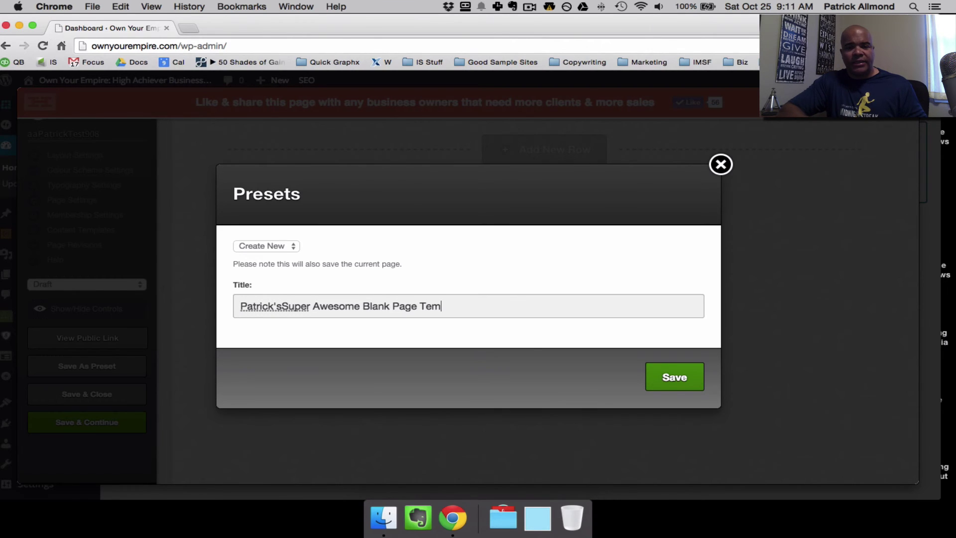
pyautogui.write('plate')
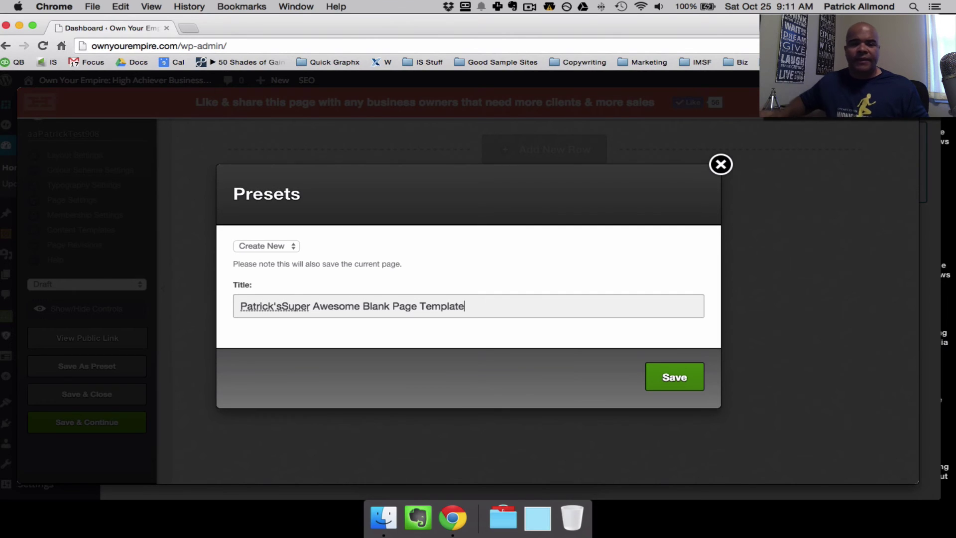
pyautogui.click(283, 306)
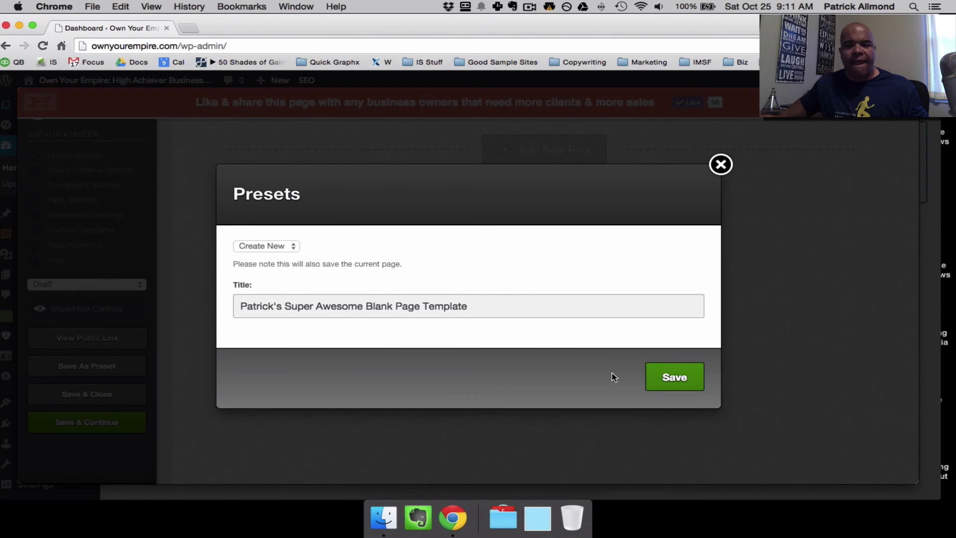
pyautogui.click(675, 377)
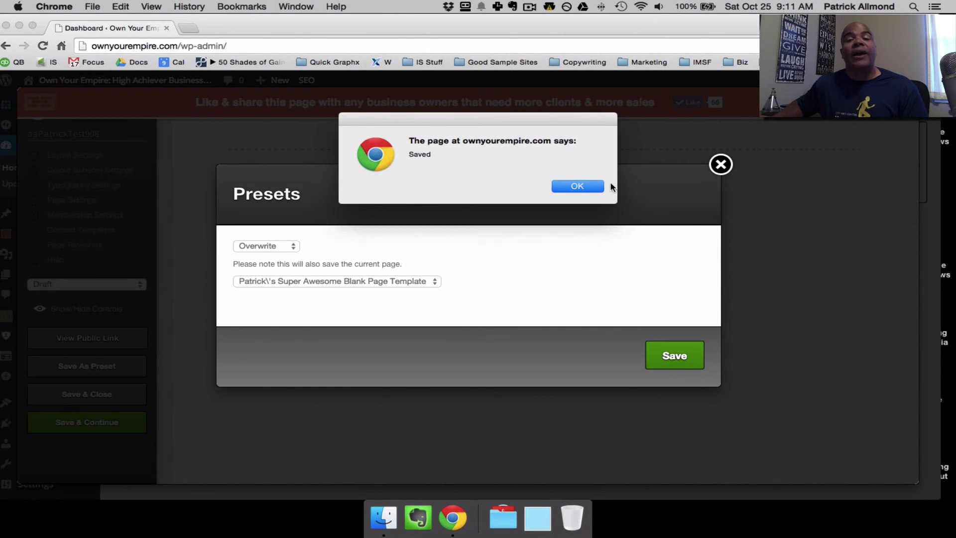
pyautogui.click(587, 188)
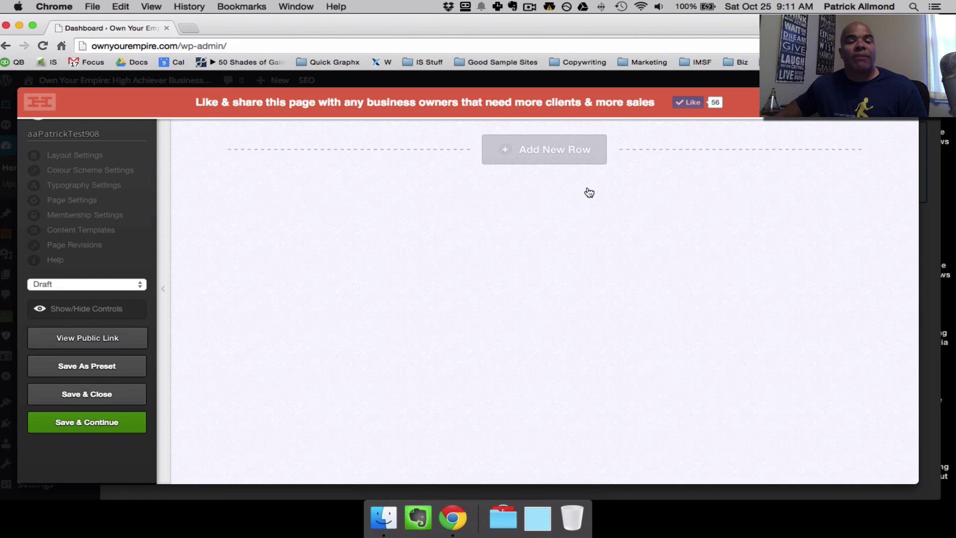
# Exit the LiveEditor to the dashboard and start a fresh PageBuilder page.
pyautogui.click(911, 97)
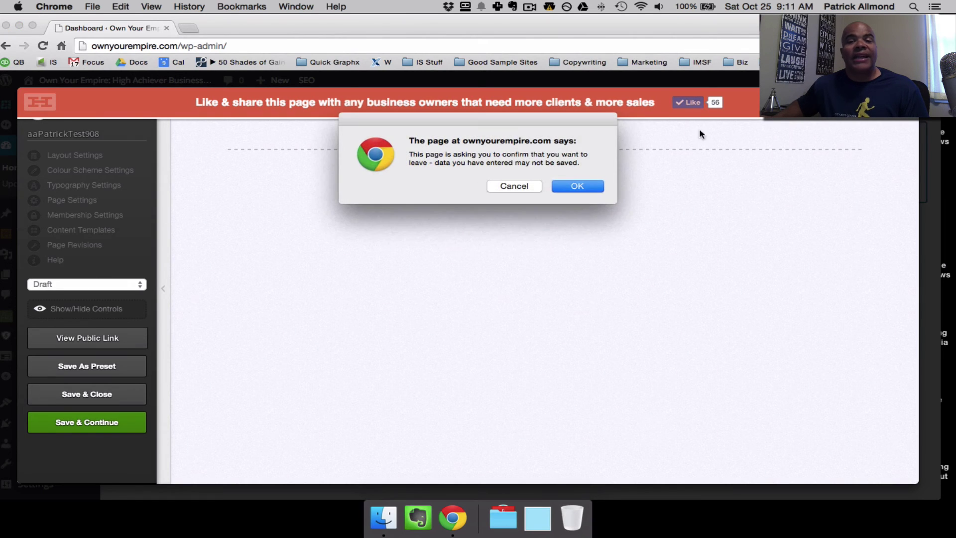
pyautogui.click(596, 186)
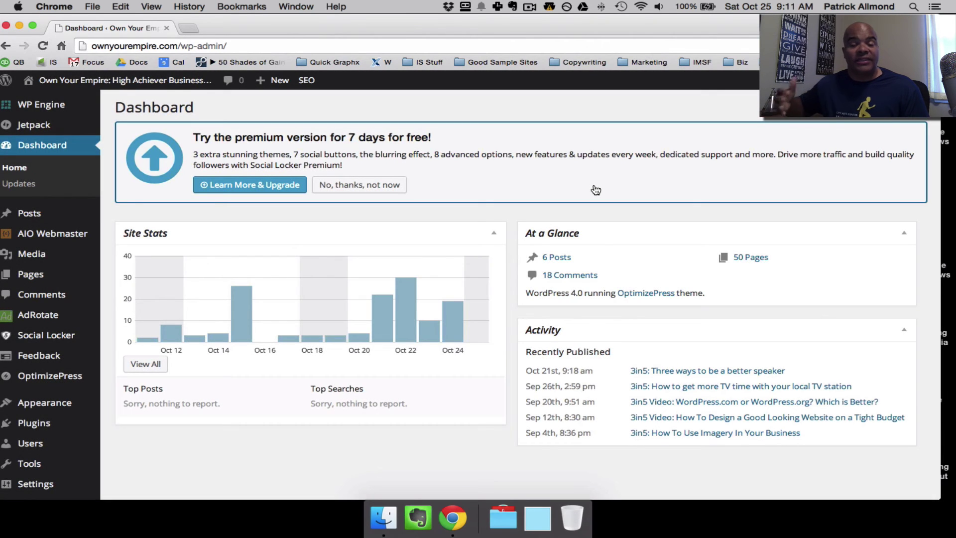
pyautogui.scroll(-1, 595, 189)
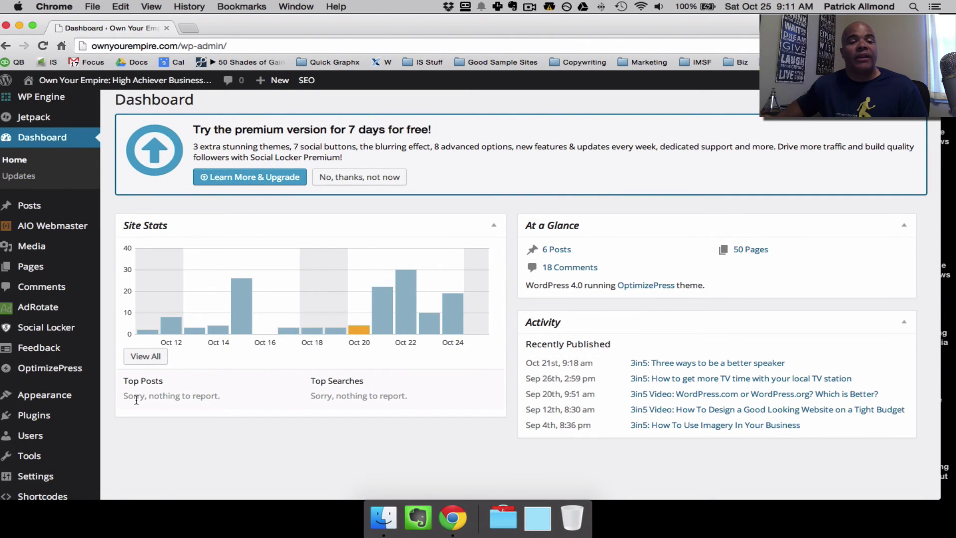
pyautogui.moveTo(69, 371)
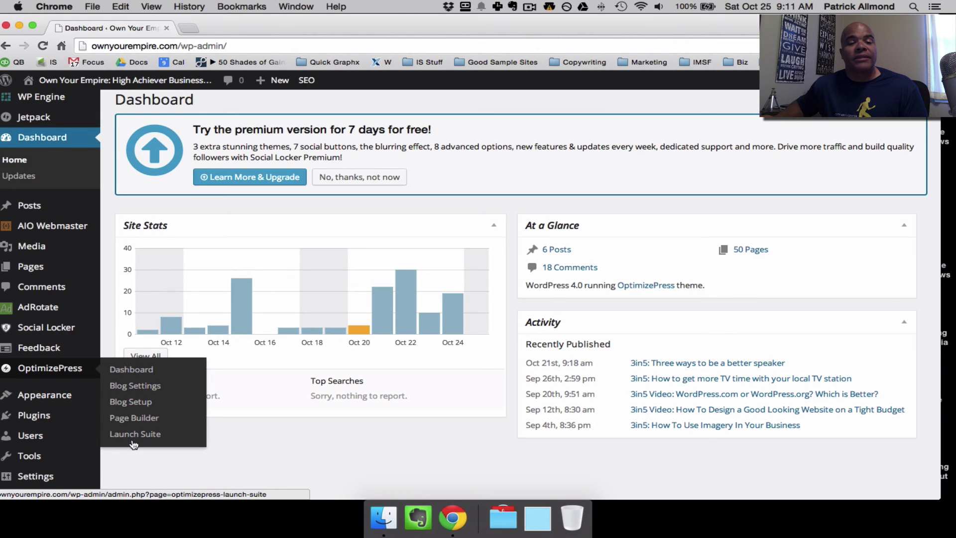
pyautogui.click(133, 418)
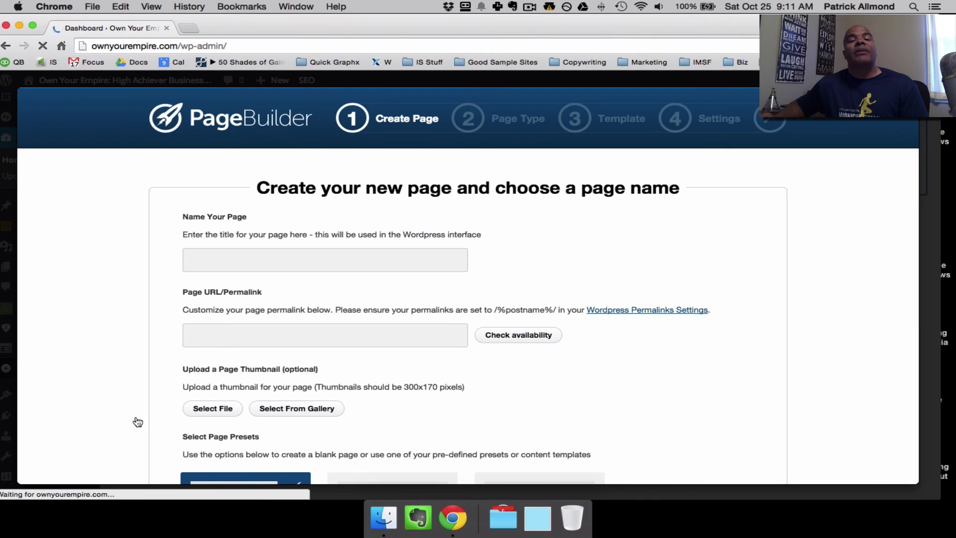
# Name the new page with a title ending in 'Real Page' and confirm its permalink is available.
pyautogui.click(393, 260)
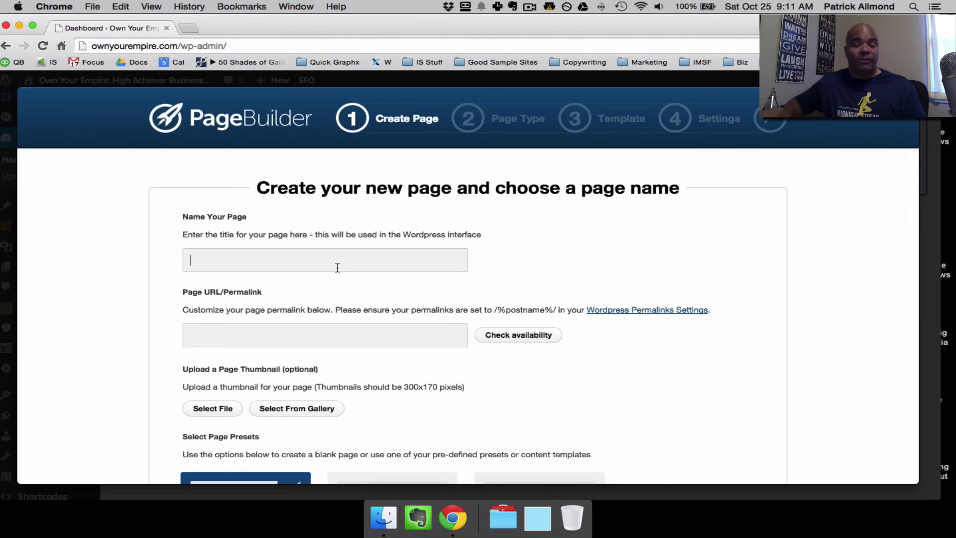
pyautogui.write('aaPtrick R')
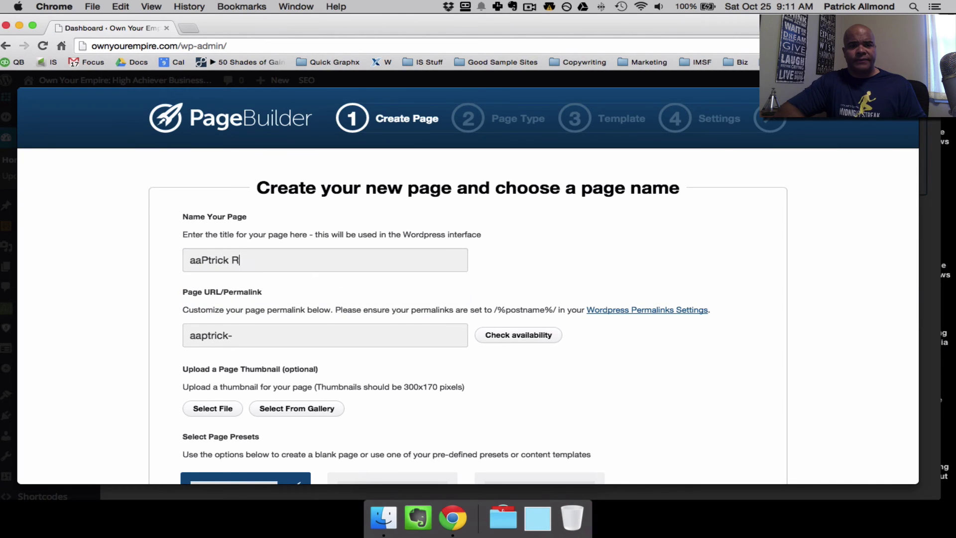
pyautogui.write('eal Page')
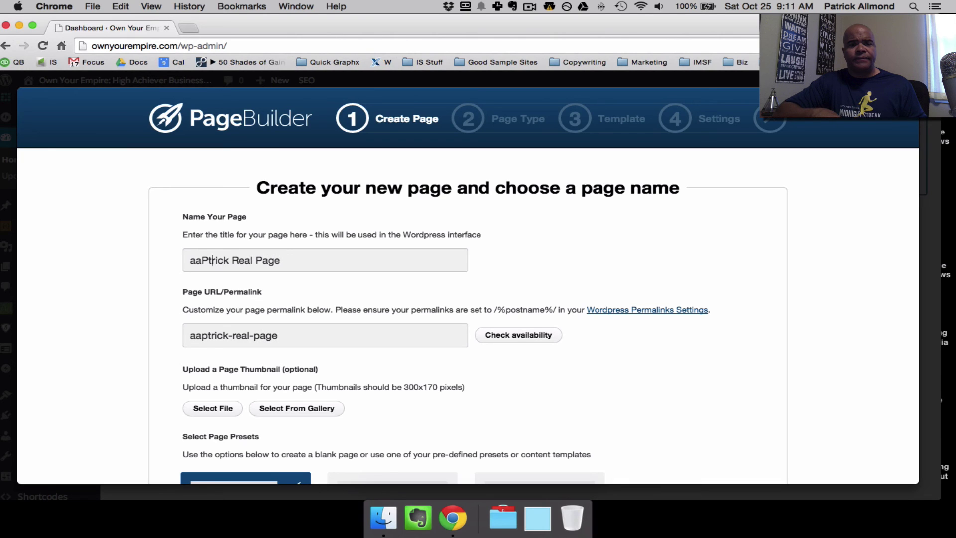
pyautogui.write('a')
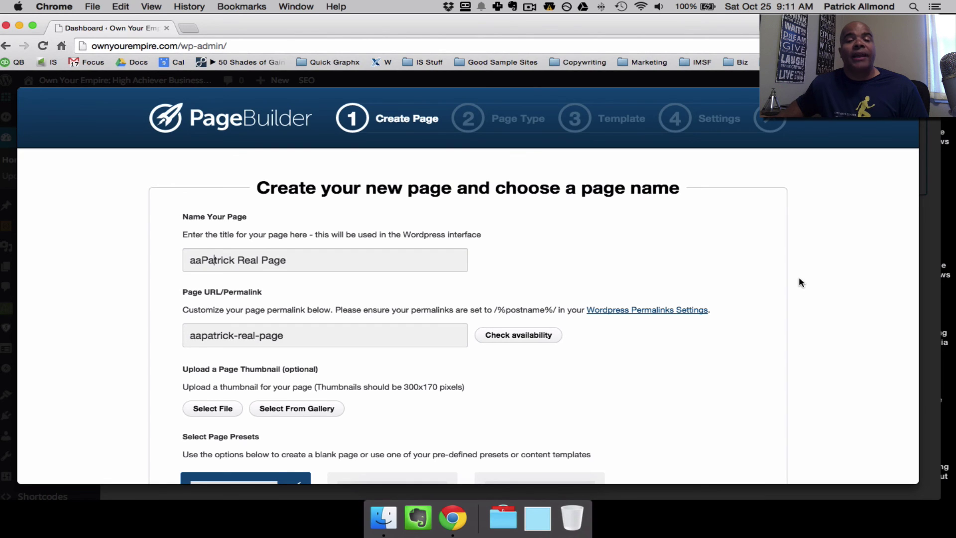
pyautogui.scroll(-5, 798, 283)
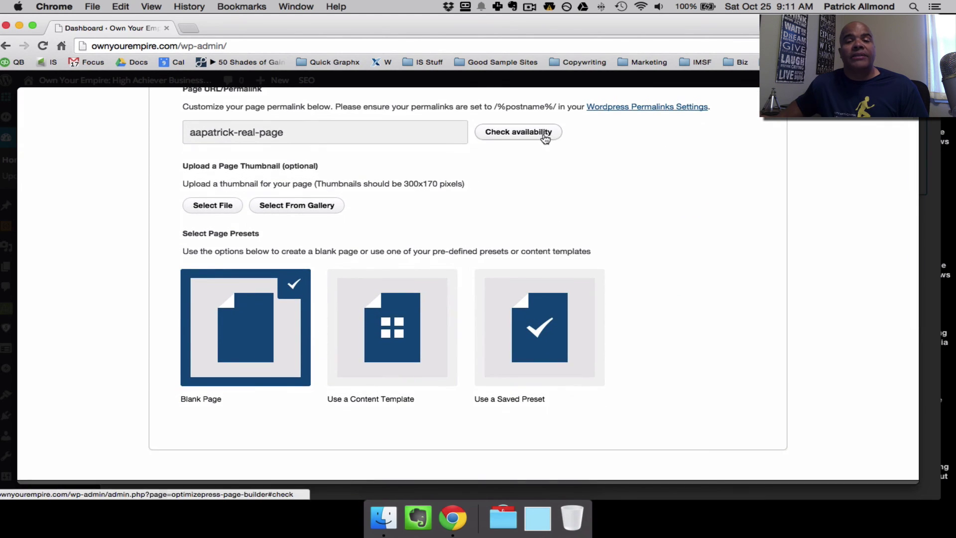
pyautogui.click(544, 135)
# Base the page on the saved Super Awesome Blank Page Template preset and proceed to Step 2.
pyautogui.scroll(-1, 542, 133)
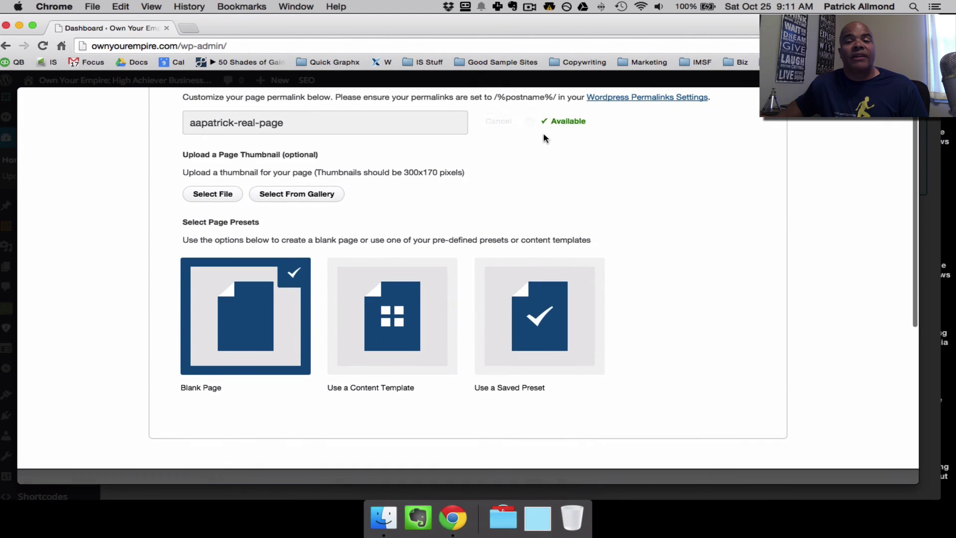
pyautogui.click(535, 328)
pyautogui.scroll(-3, 725, 282)
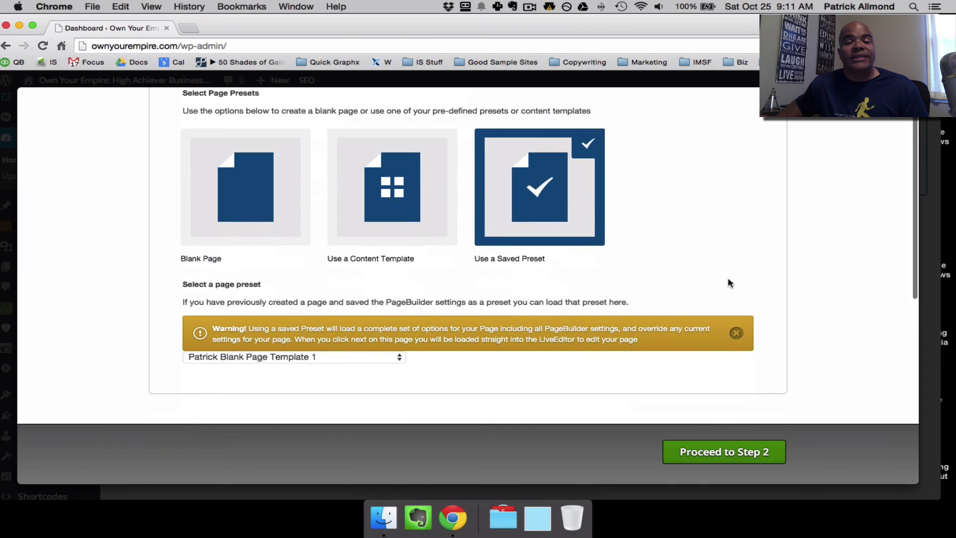
pyautogui.click(397, 356)
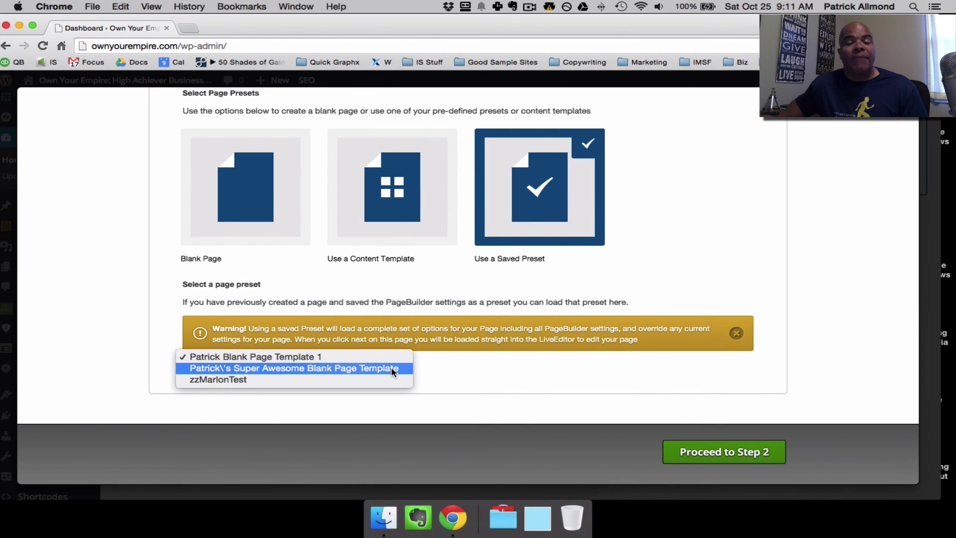
pyautogui.click(393, 369)
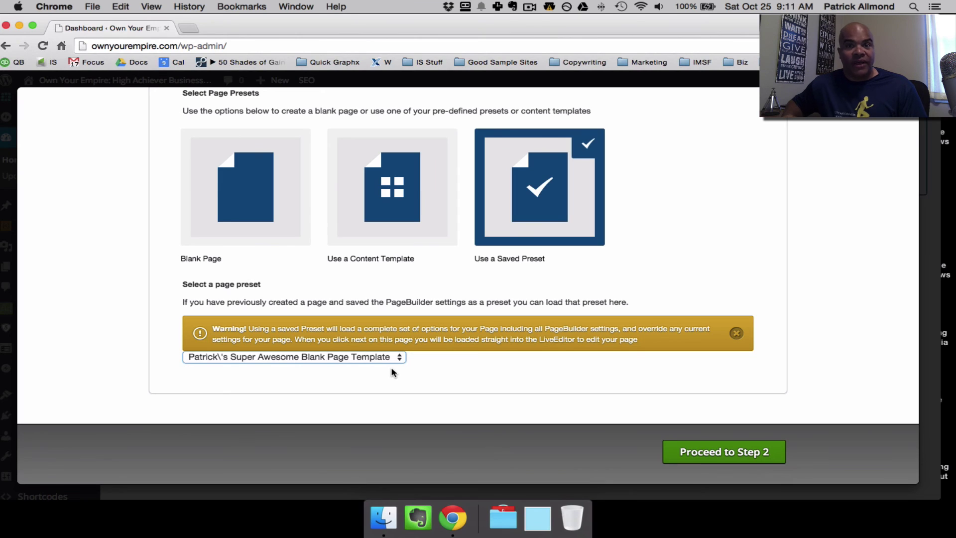
pyautogui.click(739, 451)
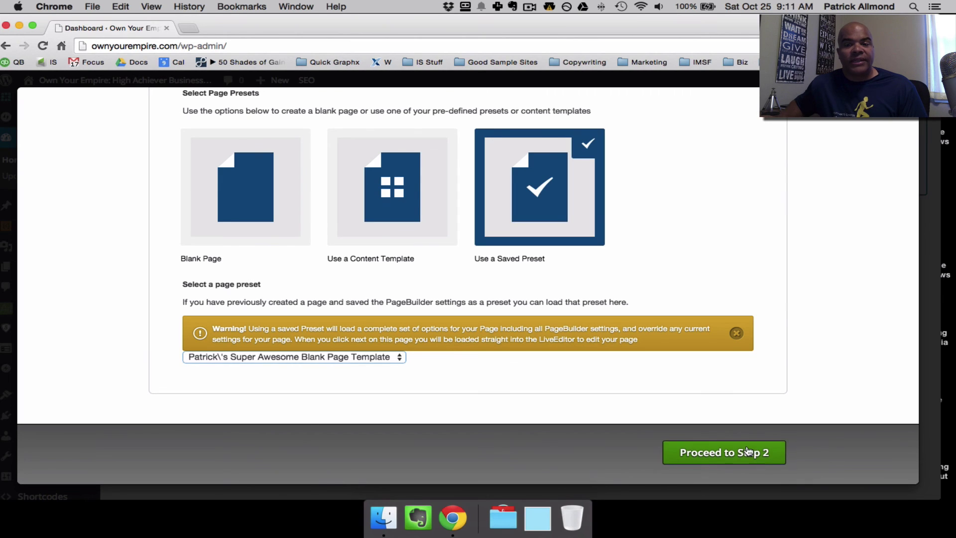